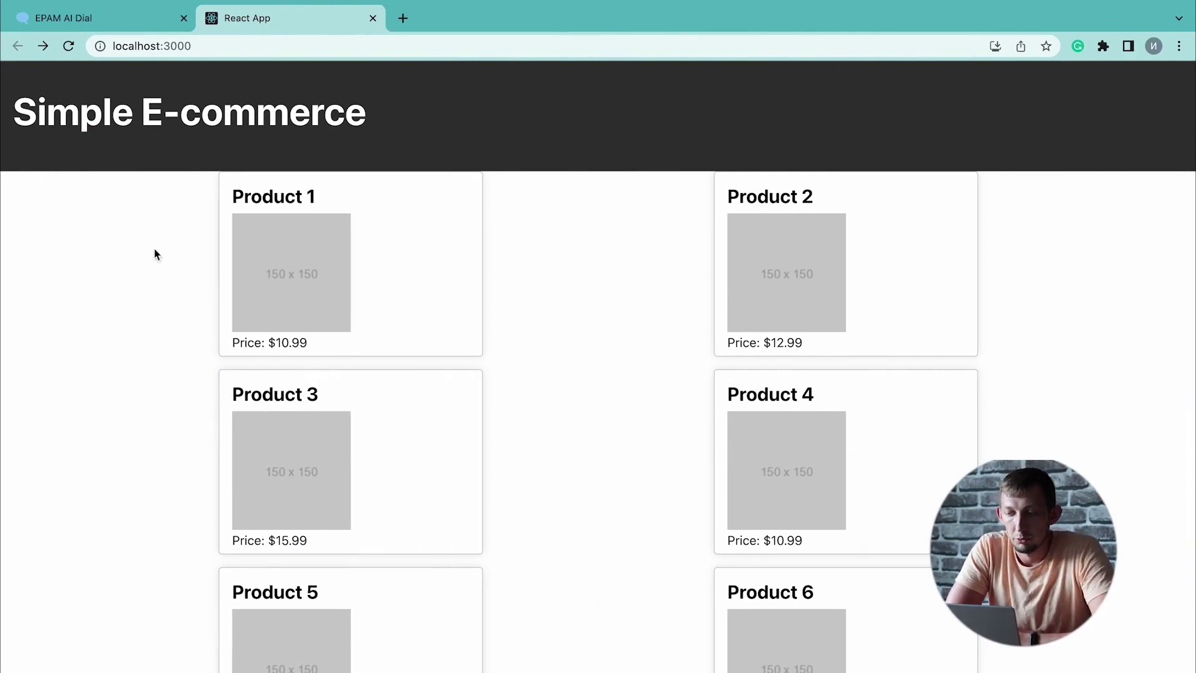
Browse the React storefront's Product 1 and Product 2 detail pages, then switch to the source code
{"action": "left_click", "coordinate": [424, 277]}
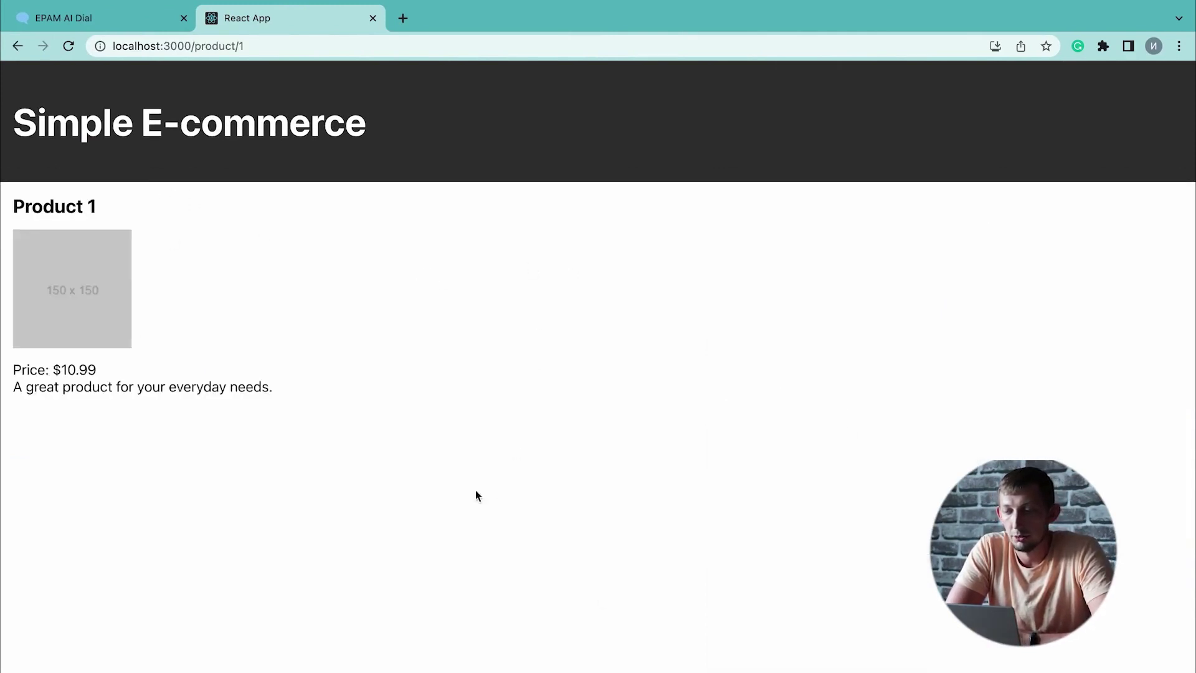
{"action": "left_click", "coordinate": [17, 46]}
{"action": "left_click", "coordinate": [832, 324]}
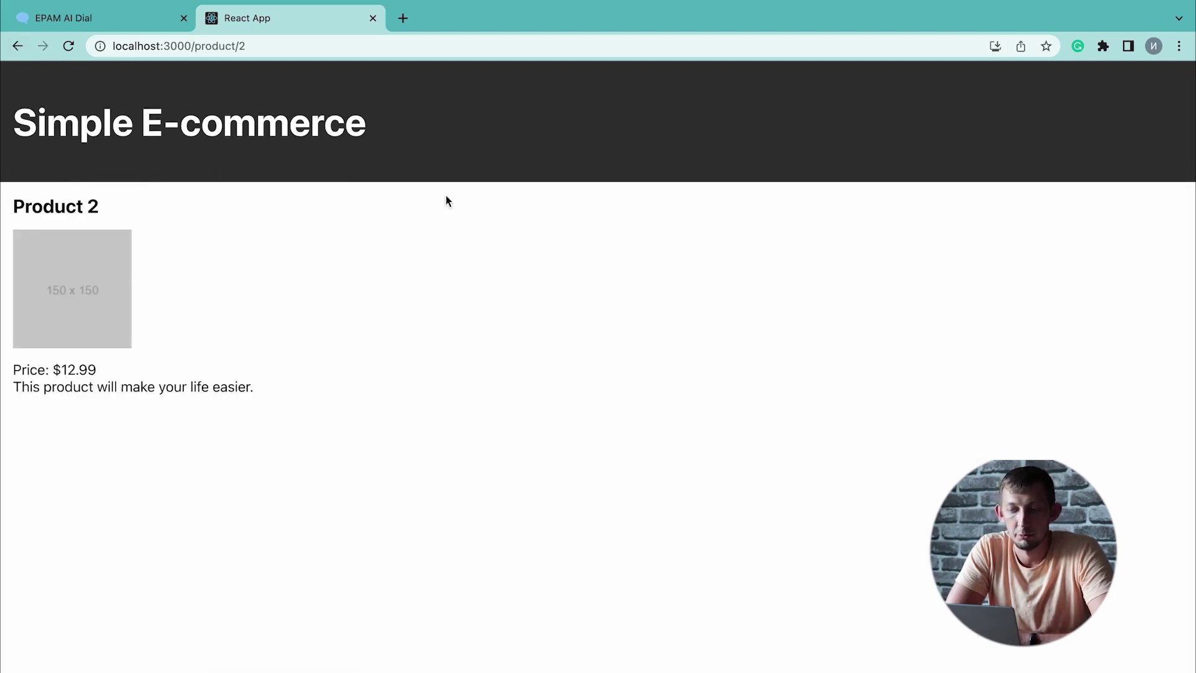
{"action": "left_click", "coordinate": [17, 46]}
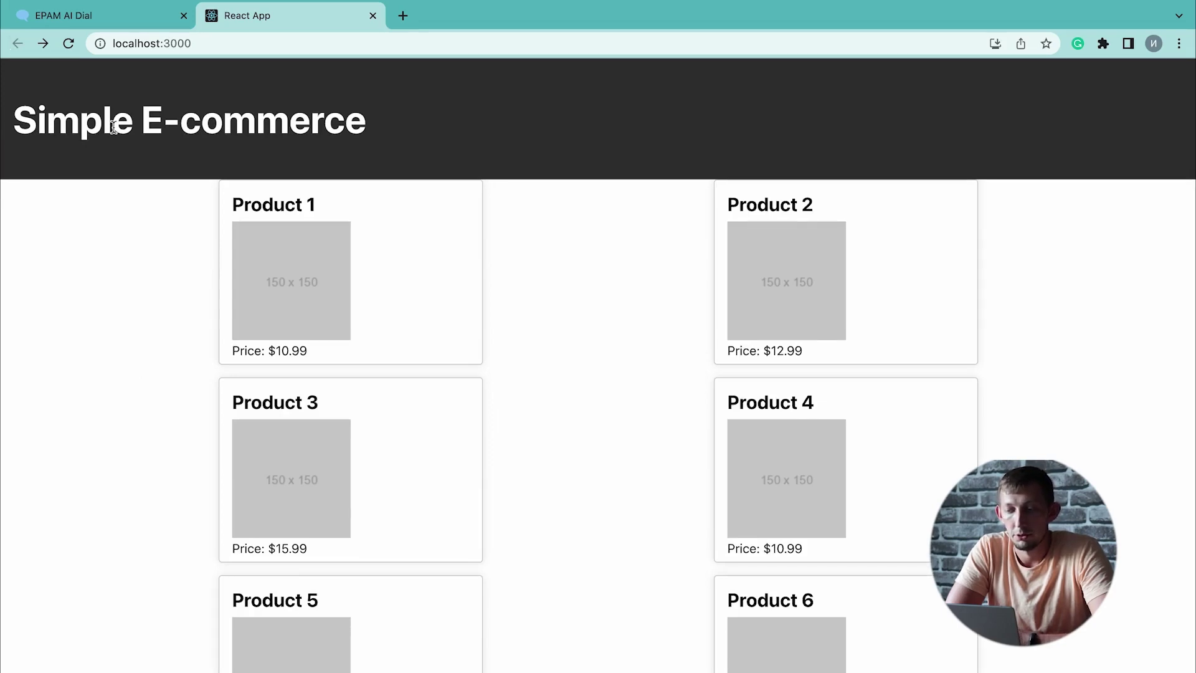
{"action": "key", "text": "super+Tab"}
Review the layout Header and Footer components, then ProductListing and ProductCard under src/pages/plp
{"action": "left_click", "coordinate": [94, 122]}
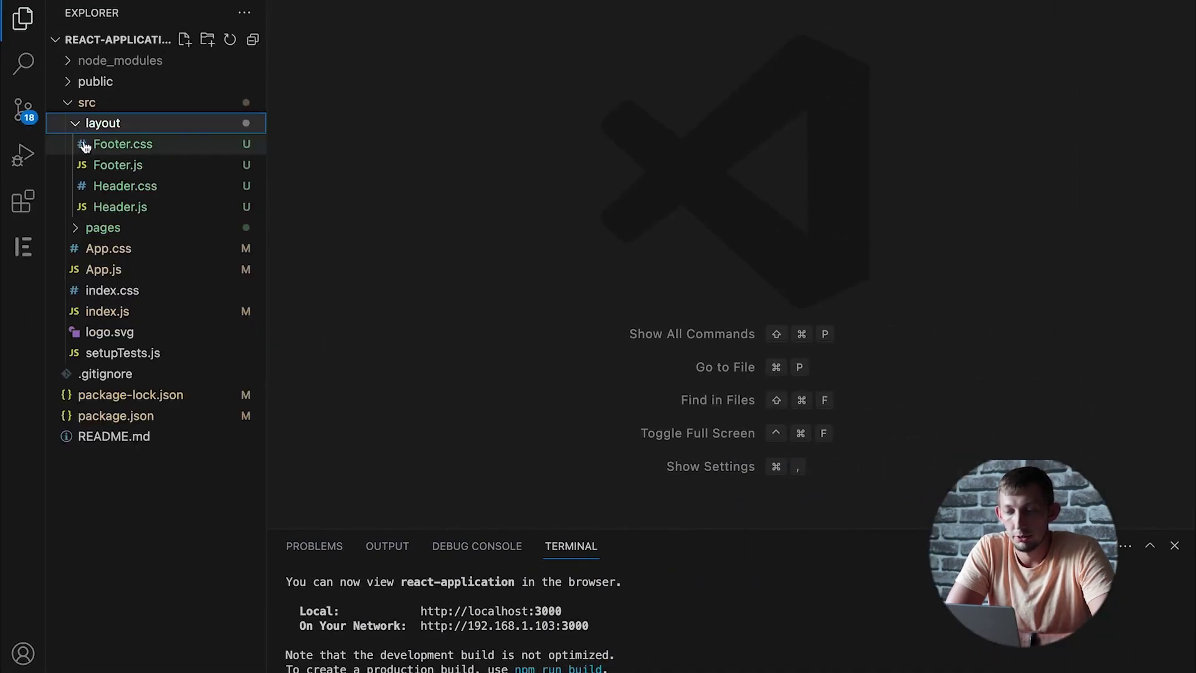
{"action": "left_click", "coordinate": [112, 211]}
{"action": "left_click", "coordinate": [108, 166]}
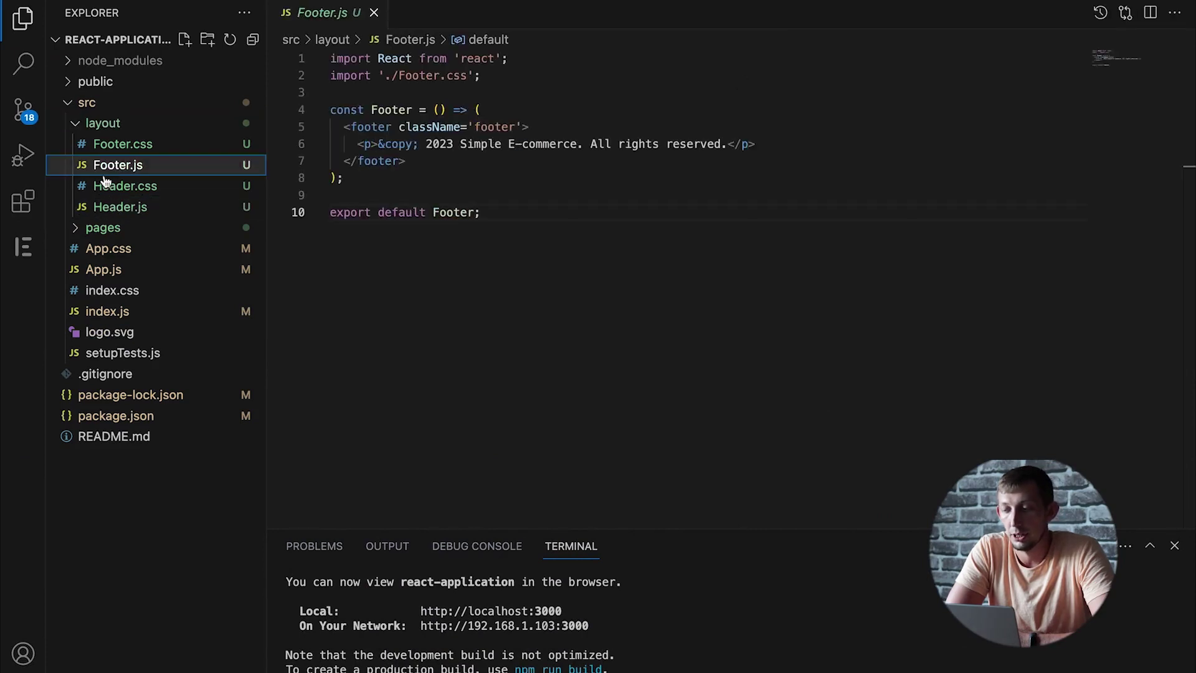
{"action": "left_click", "coordinate": [82, 228]}
{"action": "left_click", "coordinate": [101, 269]}
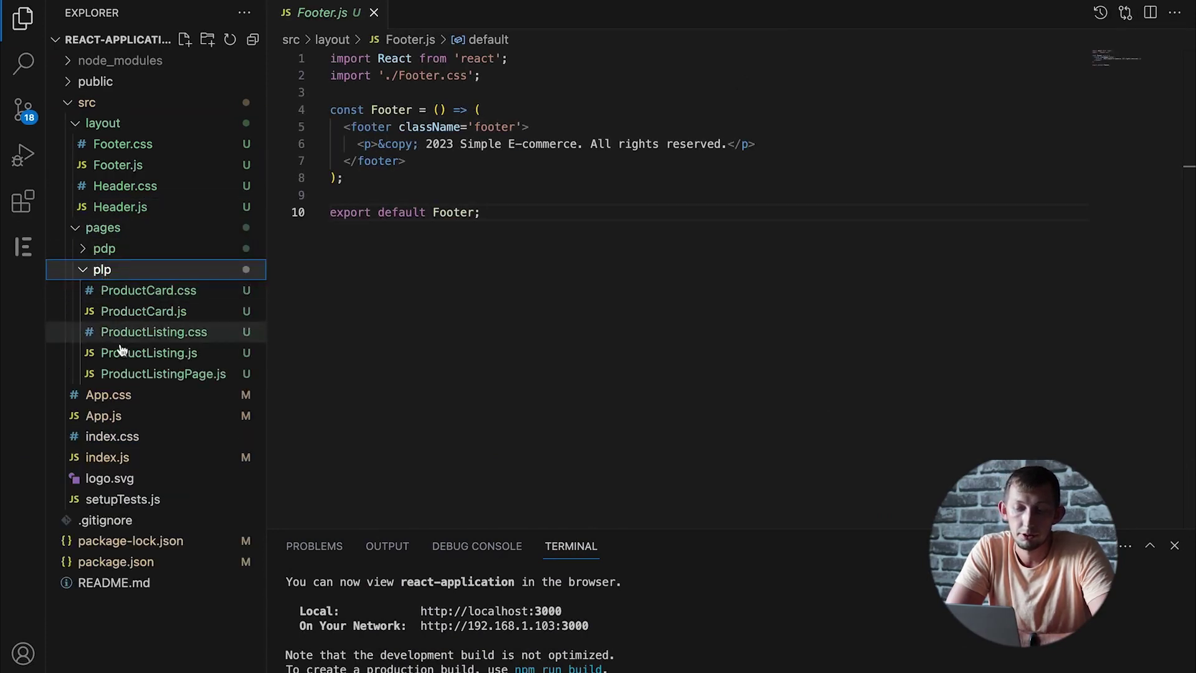
{"action": "left_click", "coordinate": [127, 353]}
{"action": "left_click", "coordinate": [129, 314]}
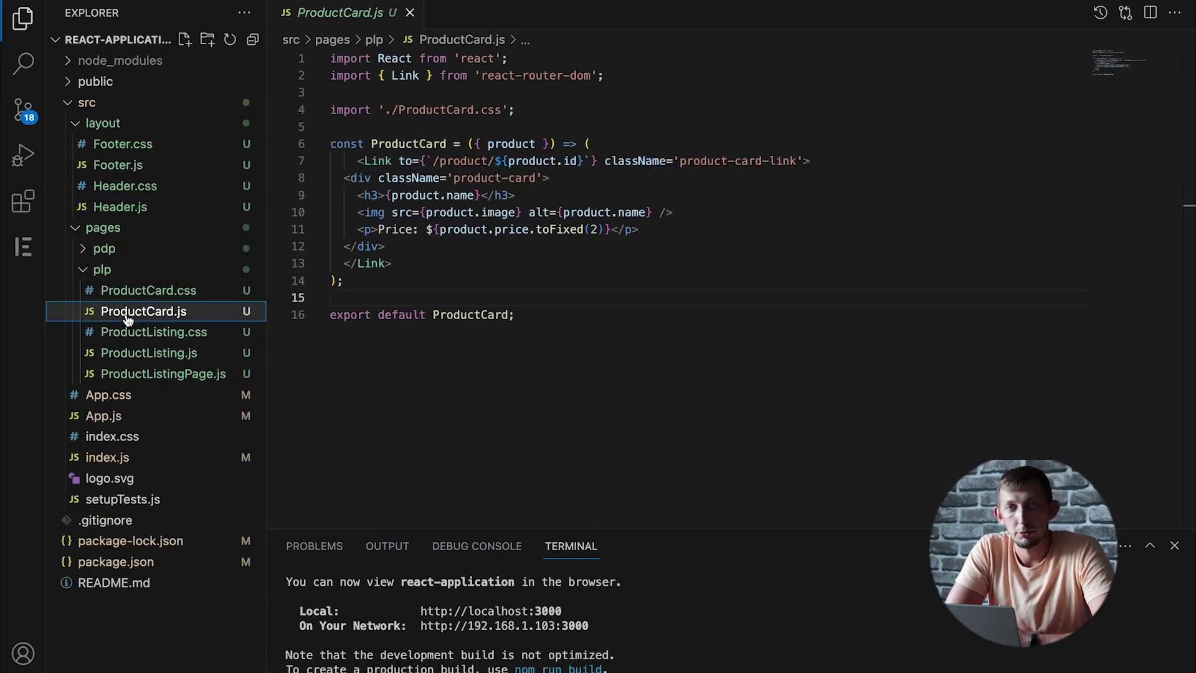
Review ProductDetails under pdp and end with ProductListing.js open and focused
{"action": "left_click", "coordinate": [124, 251]}
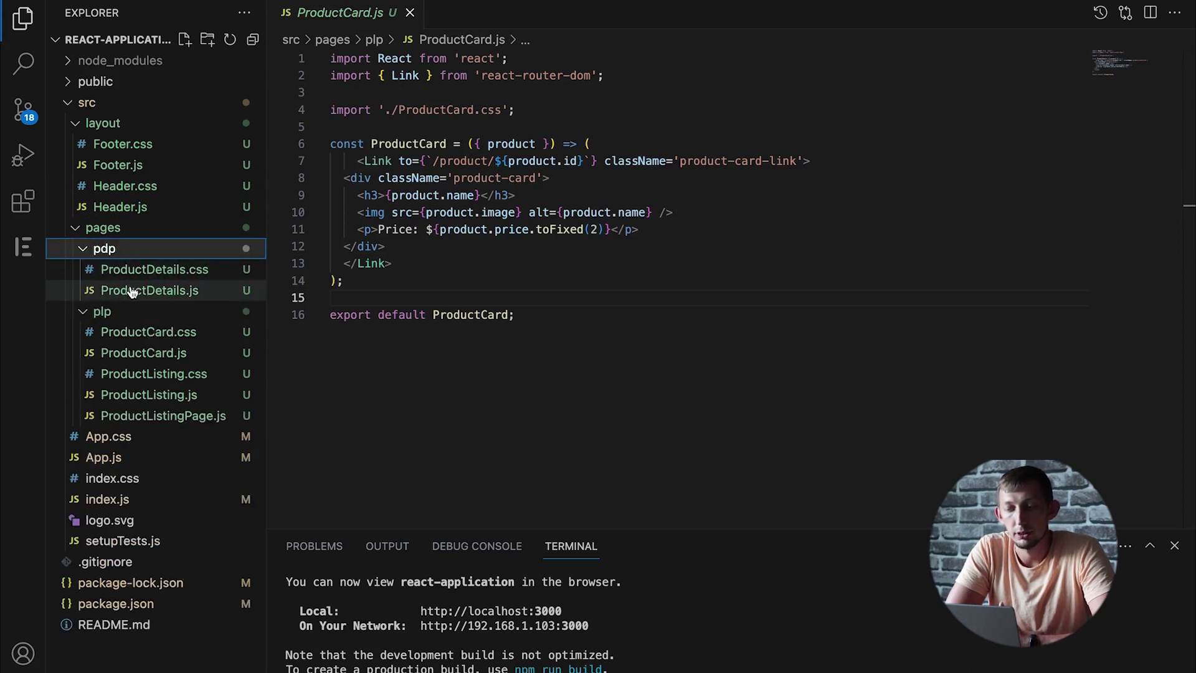
{"action": "left_click", "coordinate": [132, 291]}
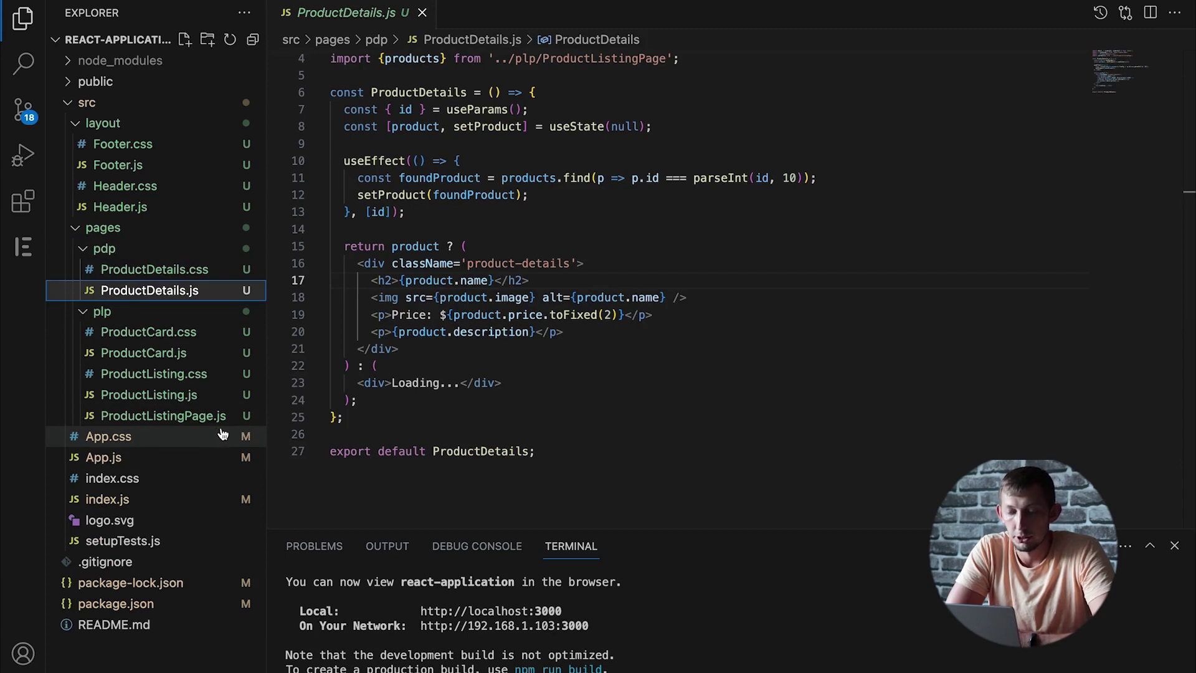
{"action": "left_click", "coordinate": [150, 395]}
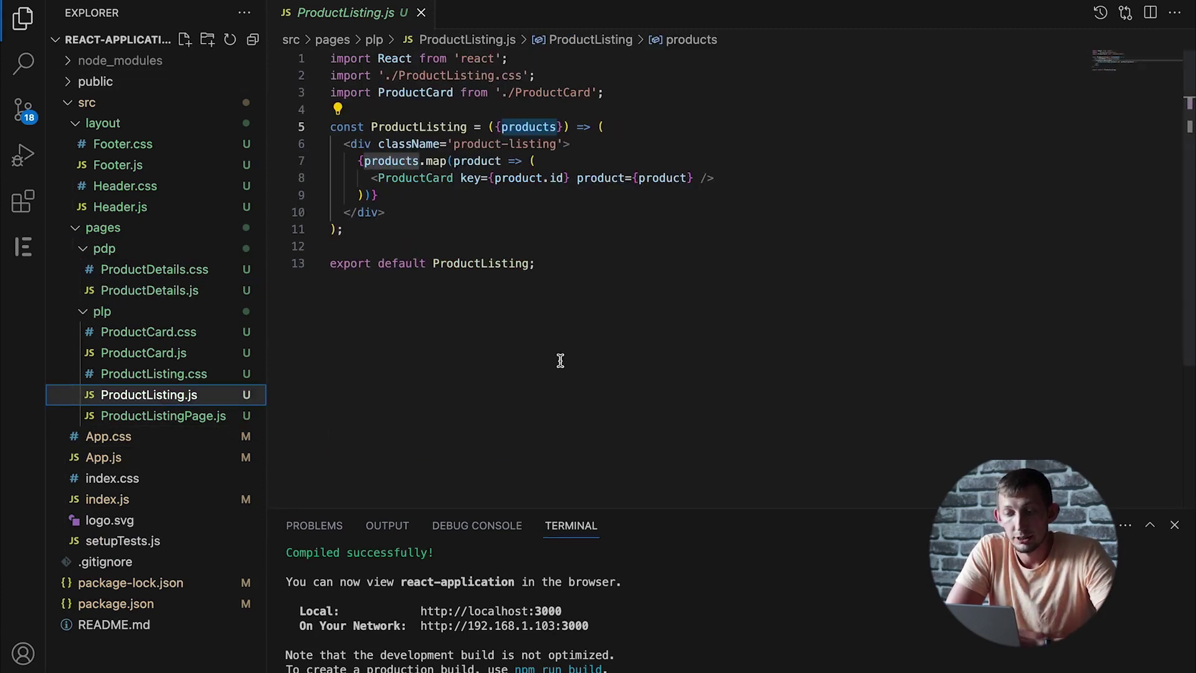
{"action": "left_click", "coordinate": [561, 364]}
In the AI Dial chat, fill the System Prompt with the FE developer prompt
{"action": "key", "text": "super+Tab"}
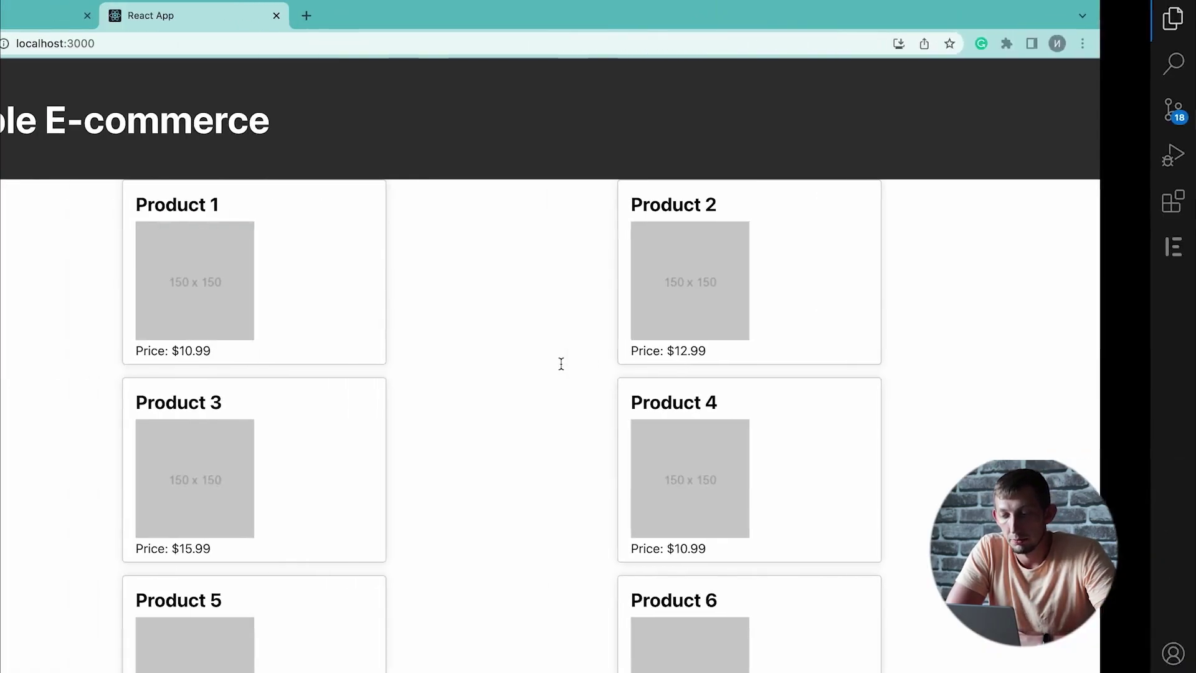
{"action": "left_click", "coordinate": [131, 17]}
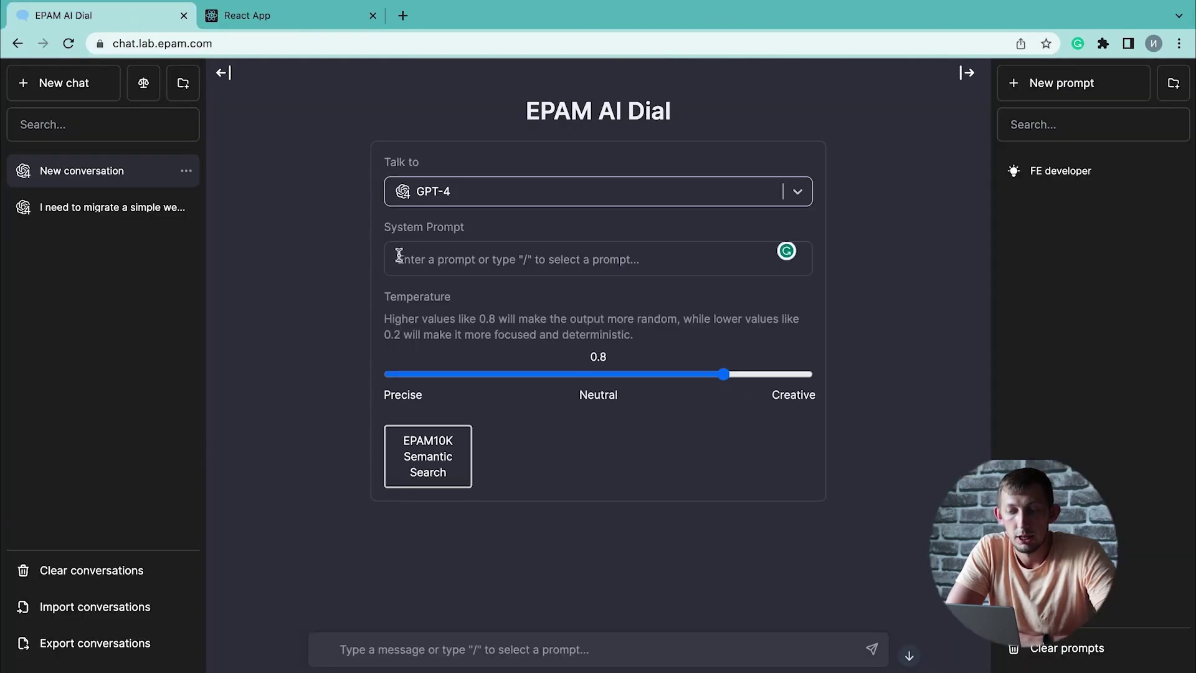
{"action": "type", "text": "/"}
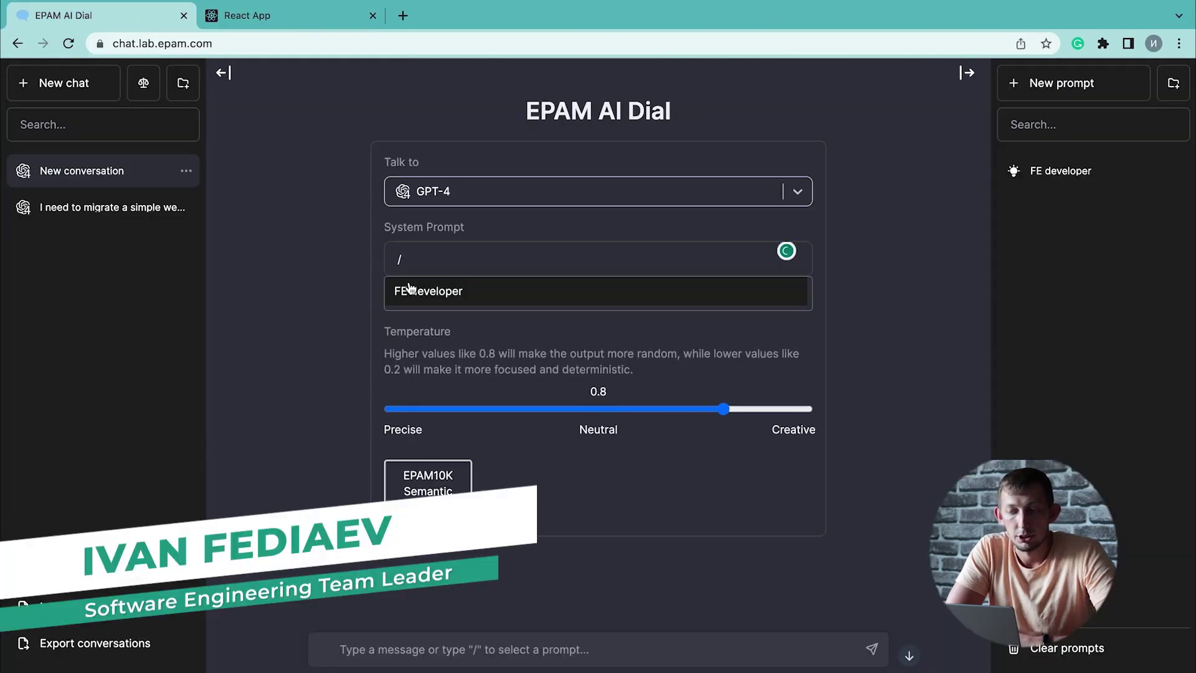
{"action": "left_click", "coordinate": [408, 290]}
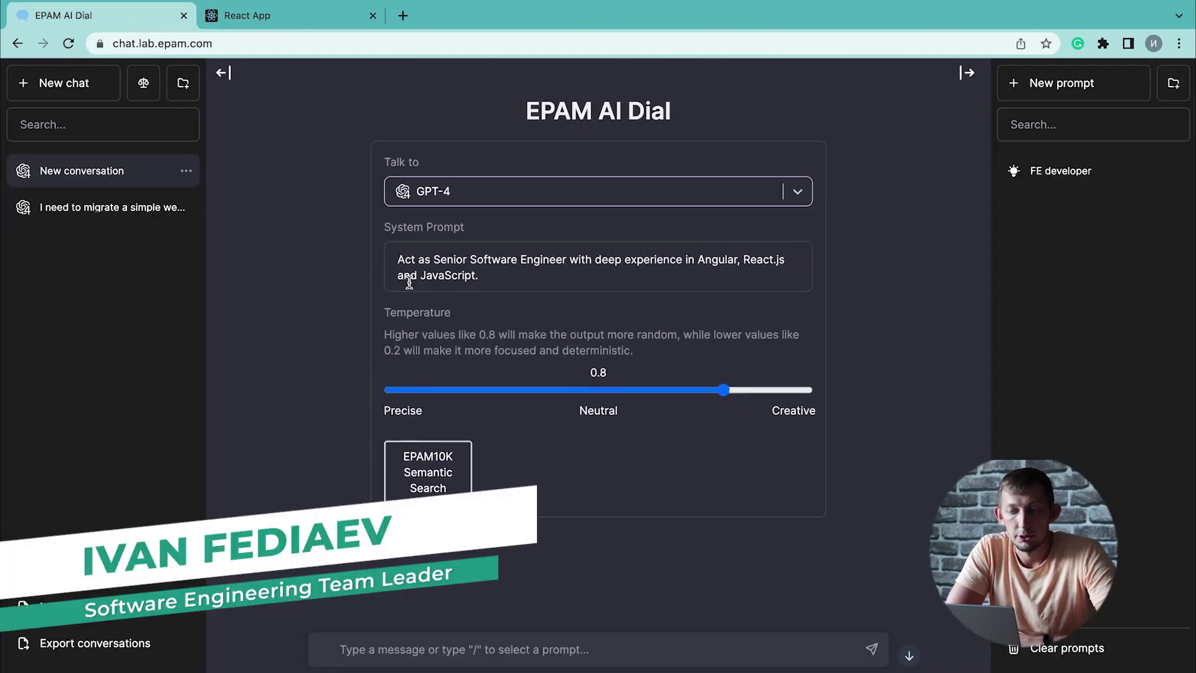
Ask GPT-4 to migrate the React.js application to Angular and review the setup steps in its reply
{"action": "left_click", "coordinate": [469, 659]}
{"action": "type", "text": "Le"}
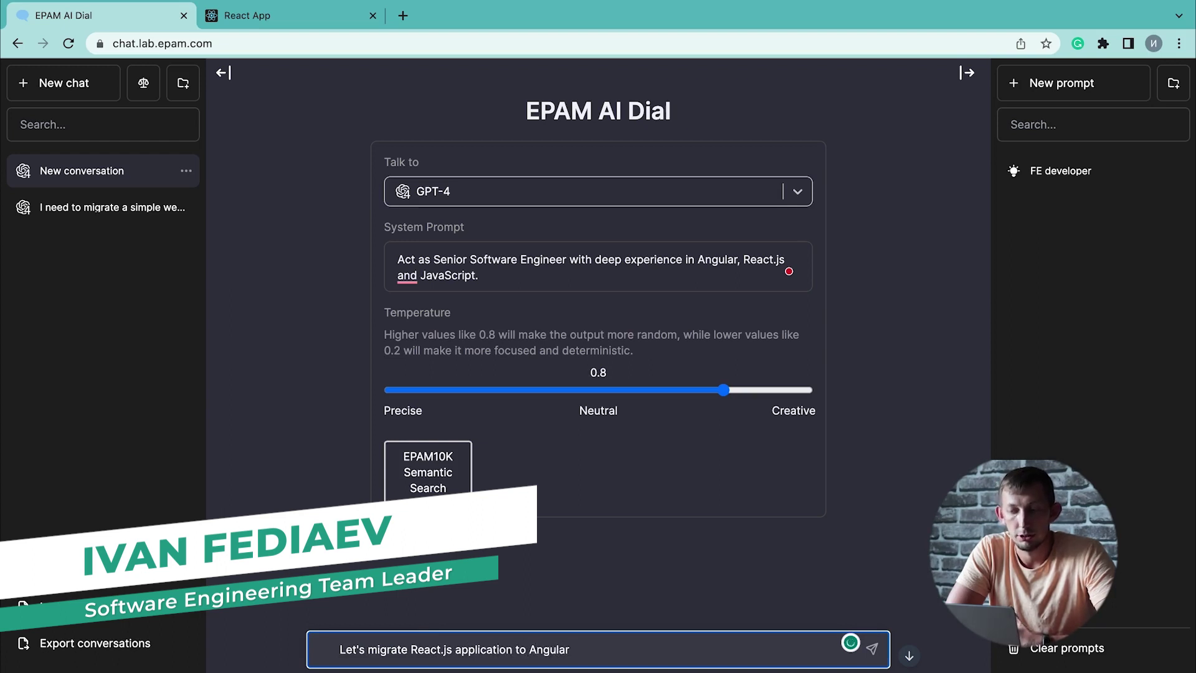
{"action": "left_click", "coordinate": [872, 648]}
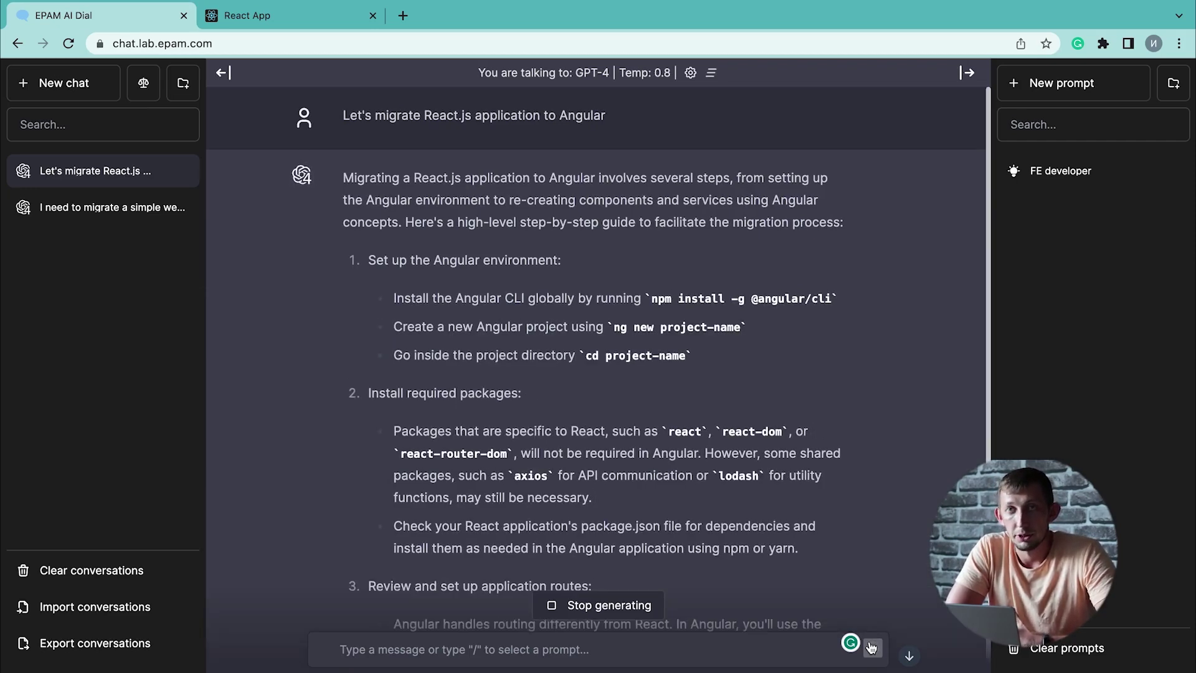
{"action": "scroll", "coordinate": [842, 542], "scroll_direction": "down", "scroll_amount": 5}
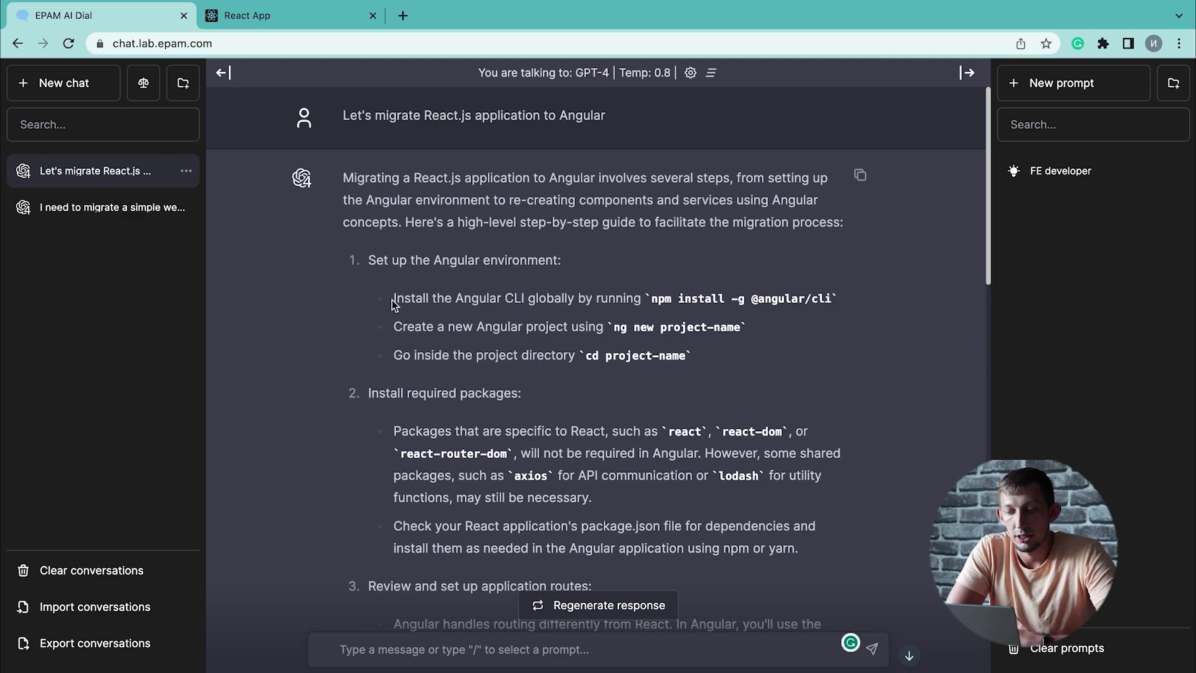
{"action": "left_click_drag", "start_coordinate": [392, 305], "coordinate": [874, 311]}
{"action": "left_click", "coordinate": [818, 302]}
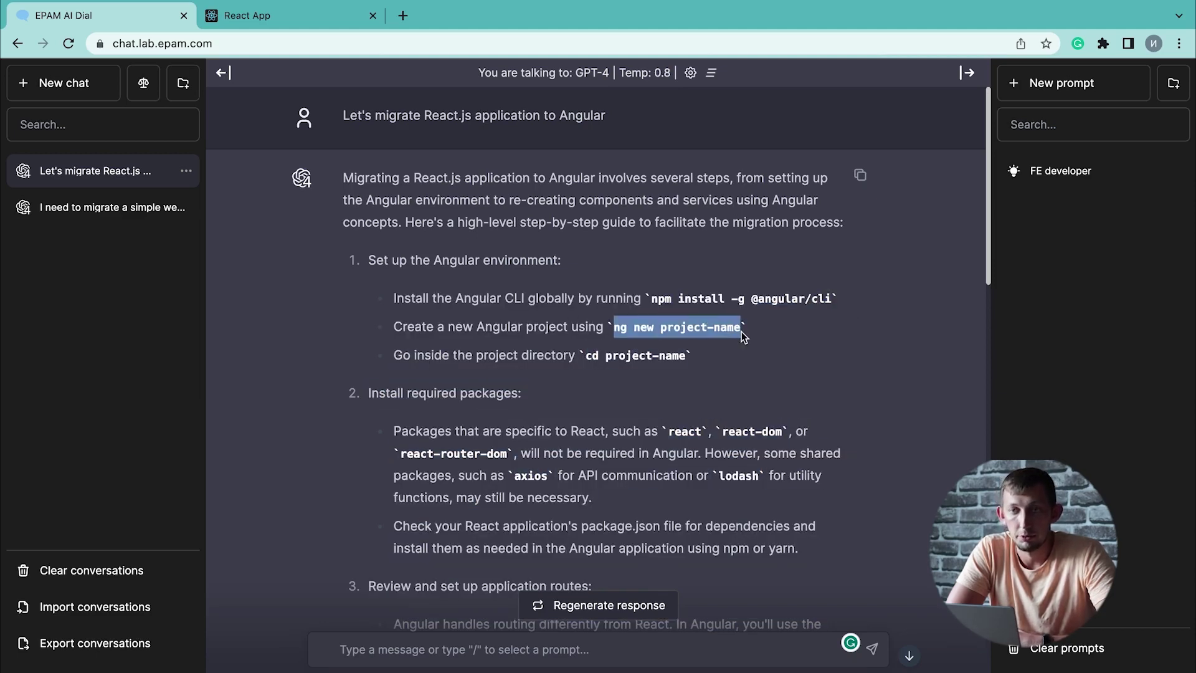
Generate the angular-app project with ng new, accepting Angular routing and SCSS styles
{"action": "key", "text": "ctrl+Right"}
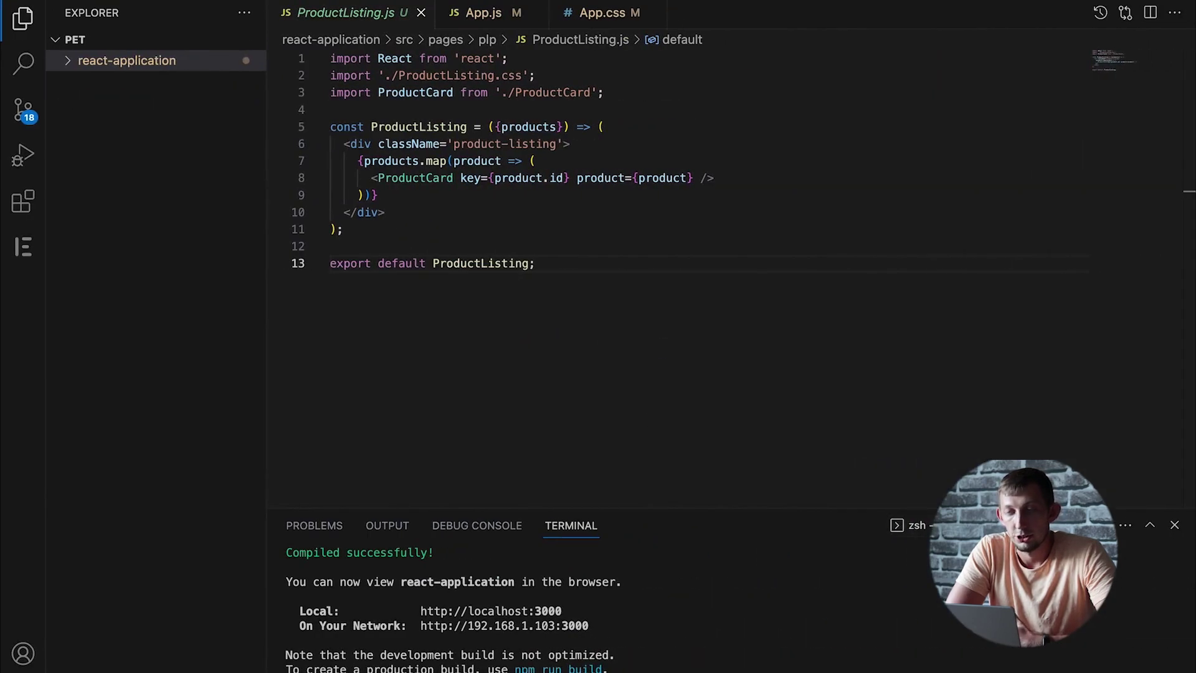
{"action": "key", "text": "ctrl+shift+grave"}
{"action": "type", "text": "ng new angular-app"}
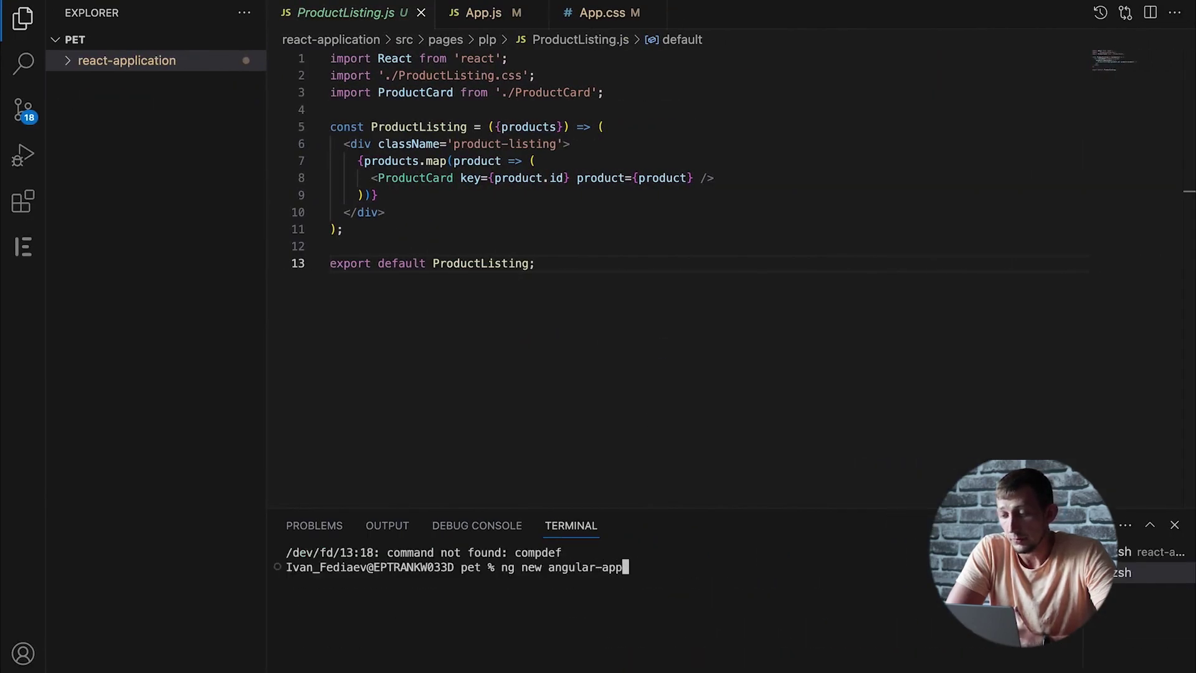
{"action": "key", "text": "Return"}
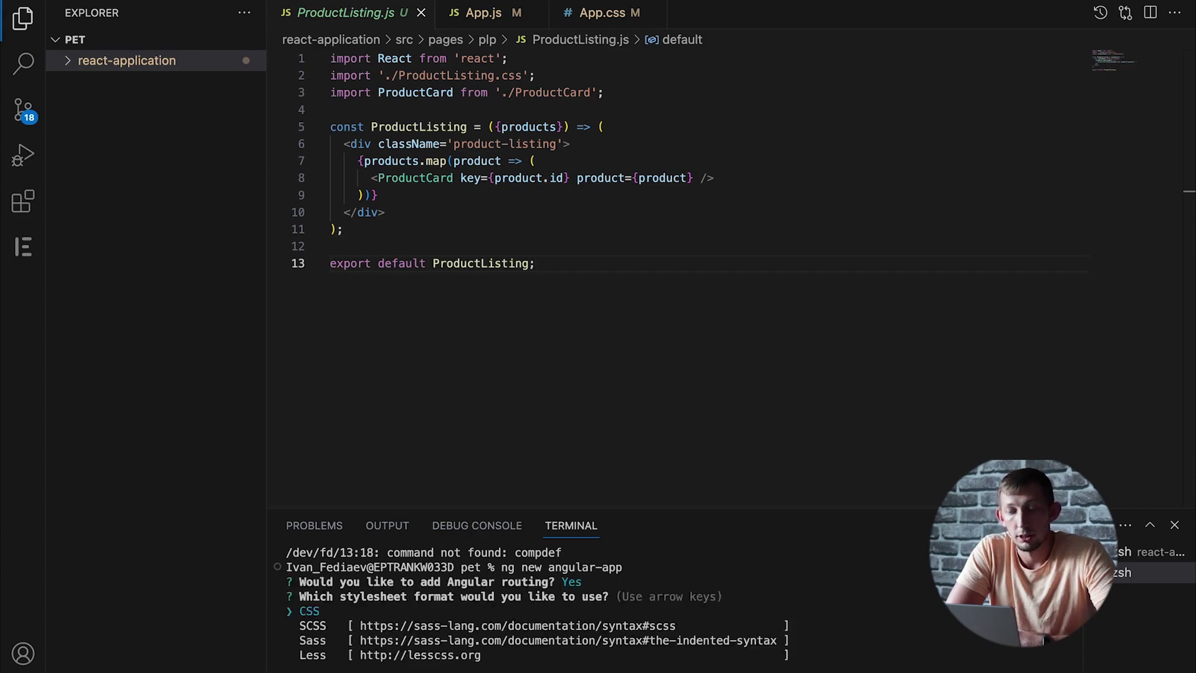
{"action": "key", "text": "Return"}
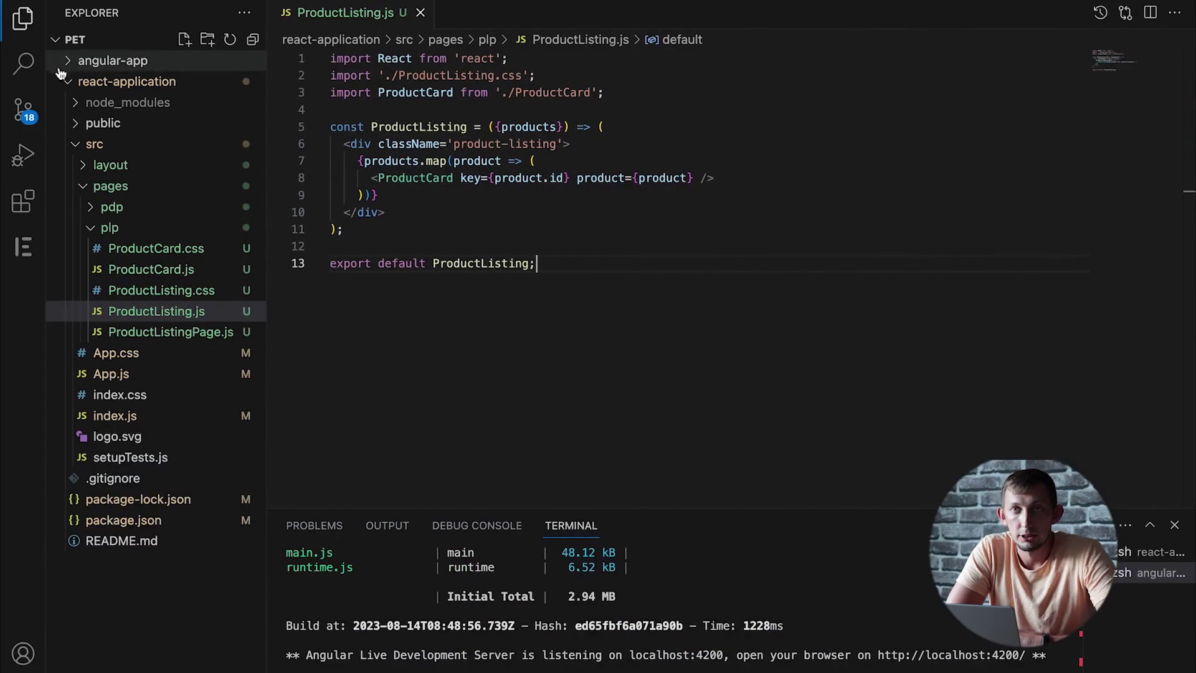
Expand angular-app/src/app in the Explorer and view app.component.html
{"action": "left_click", "coordinate": [113, 60]}
{"action": "left_click", "coordinate": [94, 145]}
{"action": "left_click", "coordinate": [103, 165]}
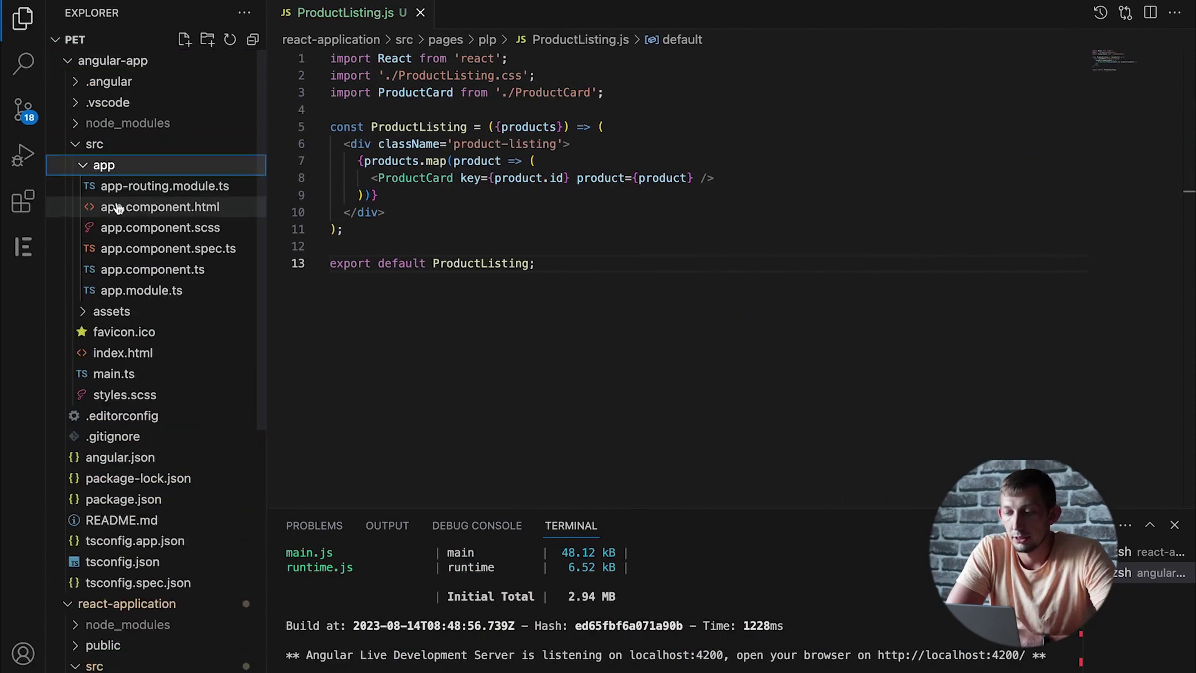
{"action": "left_click", "coordinate": [117, 206]}
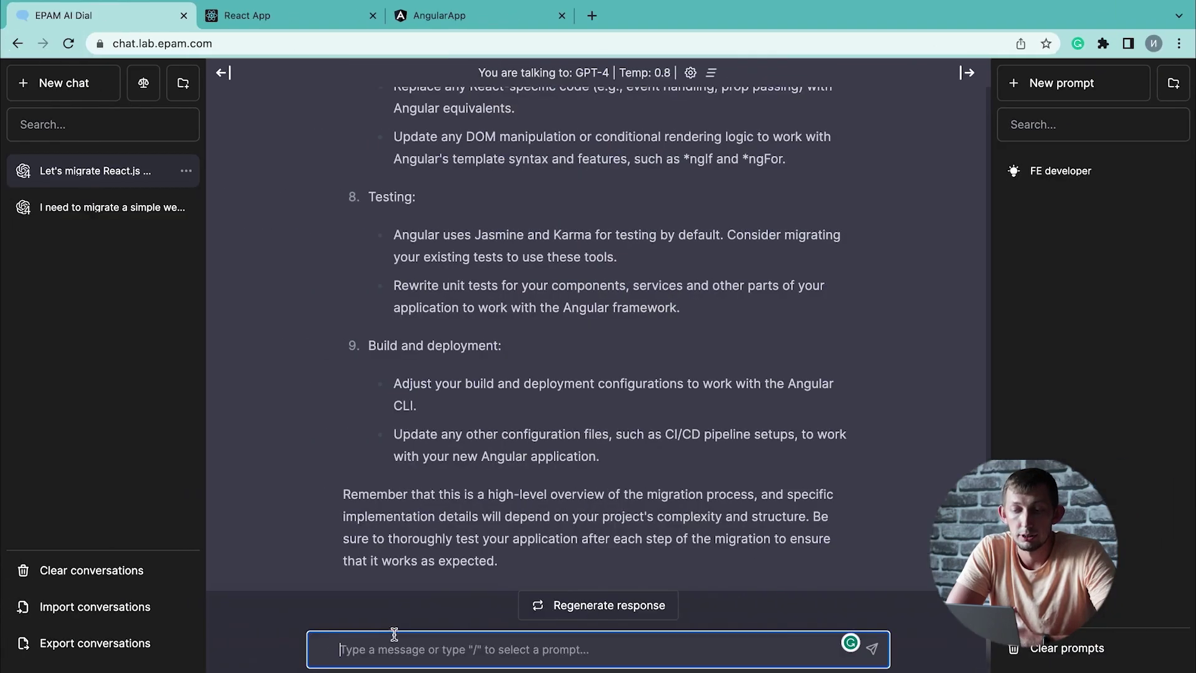
{"action": "type", "text": "Let's migrate this react.js component toangular:"}
Send GPT-4 the React ProductListing code for conversion, then the follow-up that it is a page in the application
{"action": "type", "text": "import React from 'react'; import './ProductListing.css'; import ProductCard from './ProductCard';  const ProductListing = ({products}) => (   <div className='product-listing'>     {products.map(product => (       <ProductCard key={product.id} product={product} />     ))}   </div> );  export default ProductListing;"}
{"action": "key", "text": "Return"}
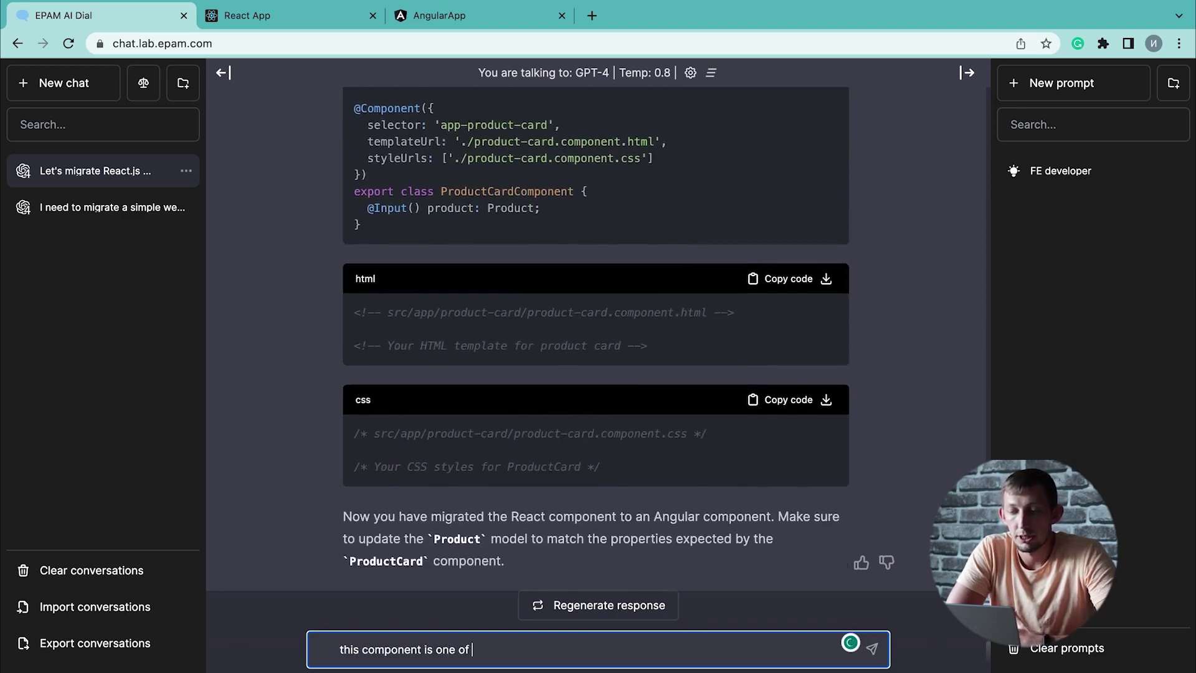
{"action": "type", "text": "ion"}
{"action": "key", "text": "Return"}
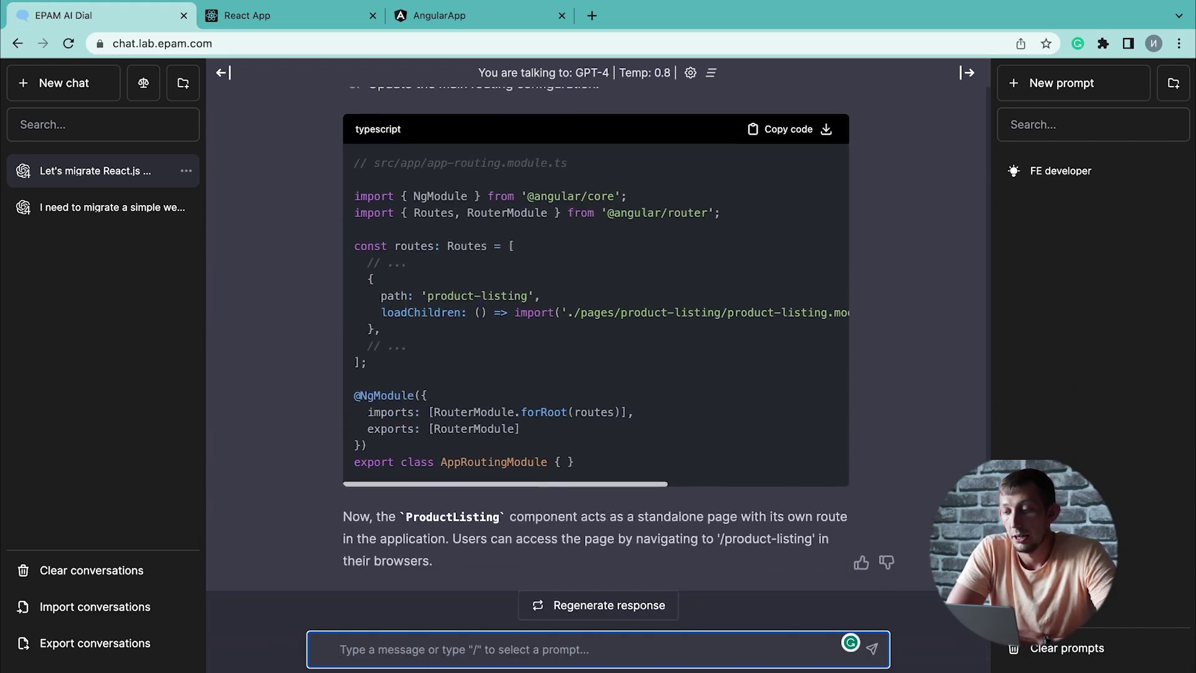
{"action": "scroll", "coordinate": [374, 498], "scroll_direction": "up", "scroll_amount": 10}
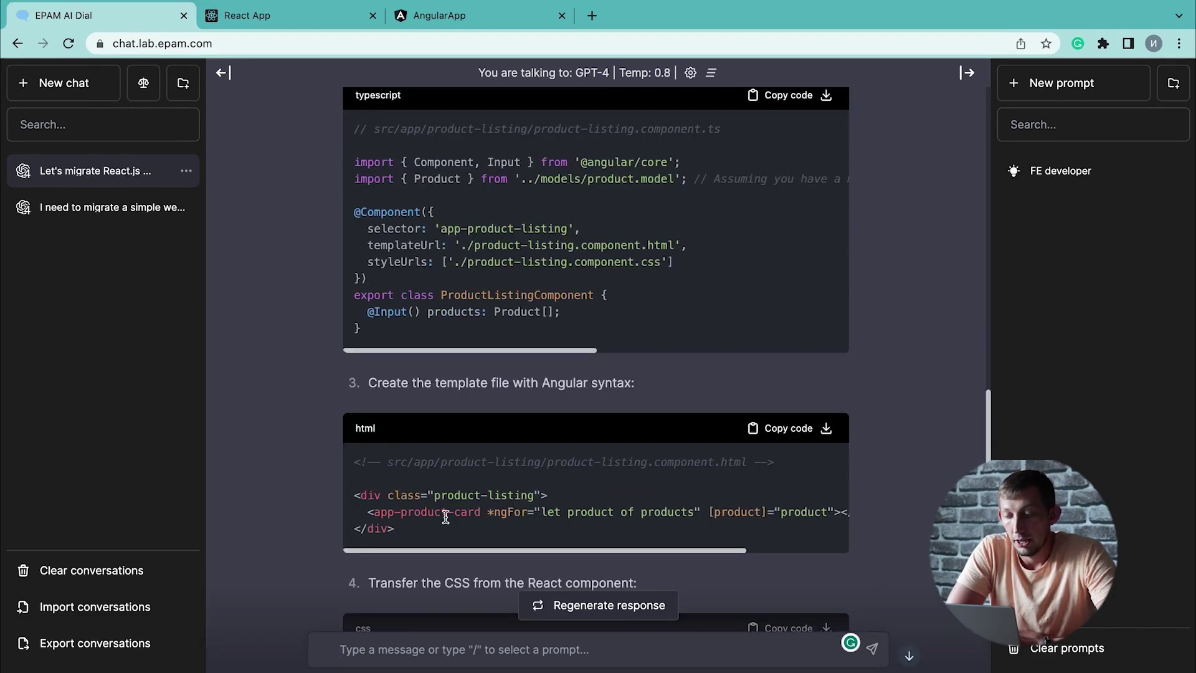
Review the generated template's product card line and its *ngFor loop
{"action": "left_click_drag", "start_coordinate": [362, 512], "coordinate": [586, 506]}
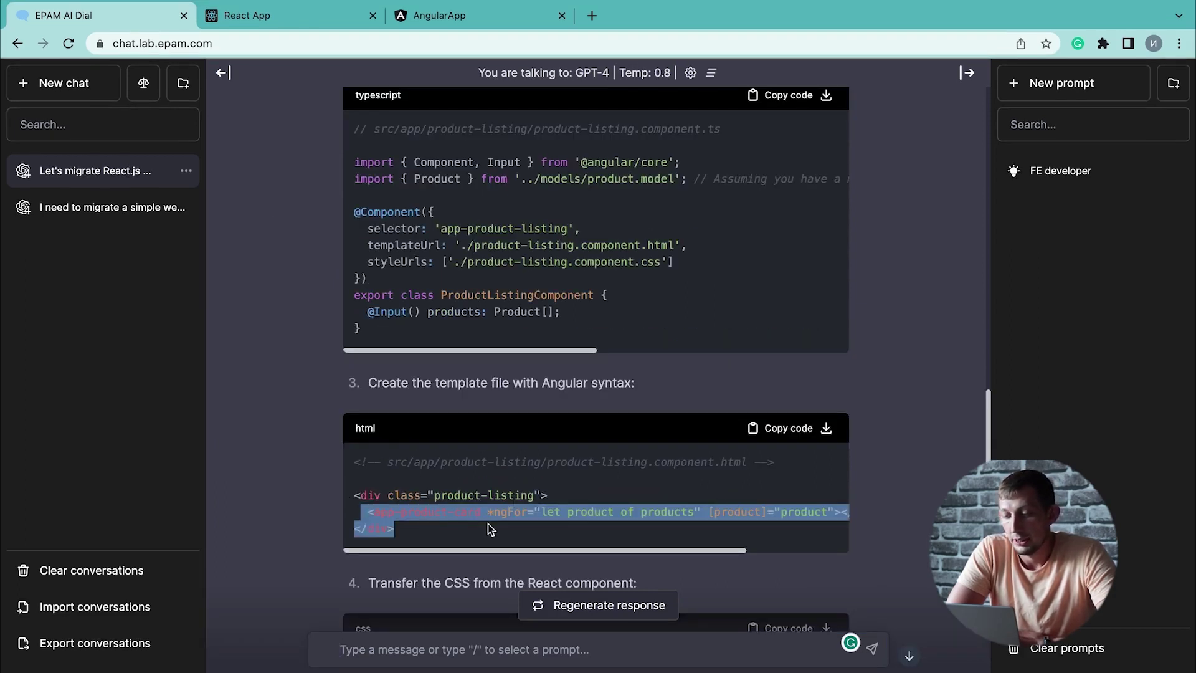
{"action": "scroll", "coordinate": [704, 513], "scroll_direction": "right", "scroll_amount": 2}
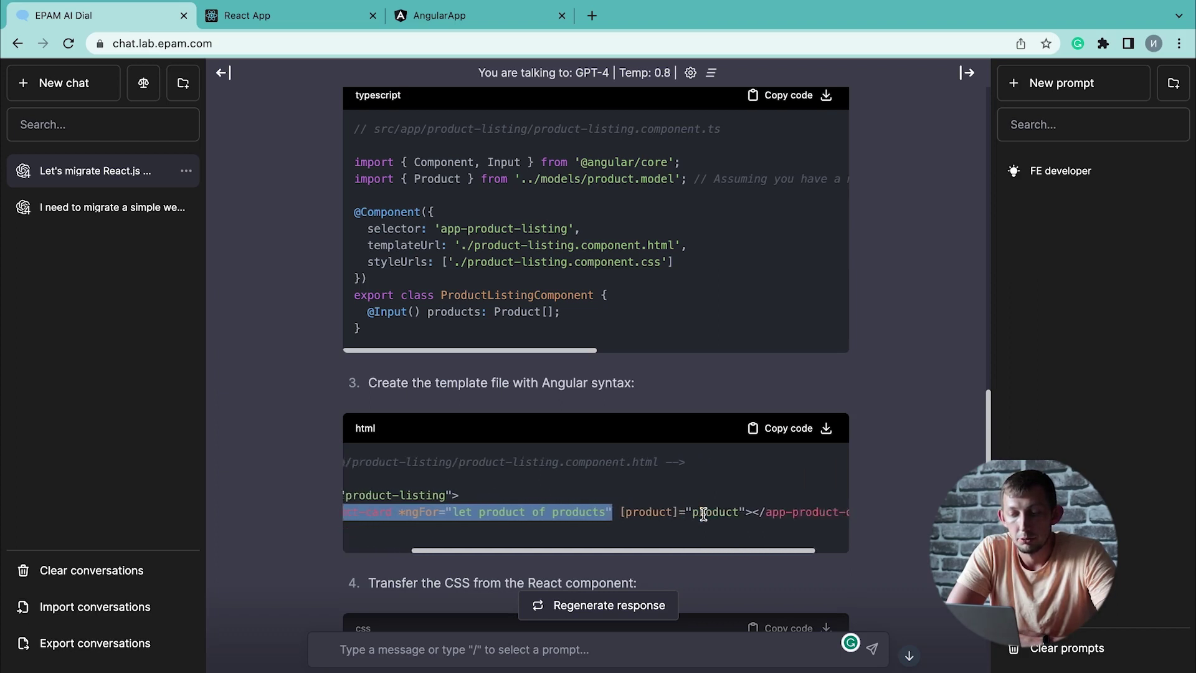
{"action": "scroll", "coordinate": [703, 513], "scroll_direction": "left", "scroll_amount": 4}
{"action": "double_click", "coordinate": [520, 513]}
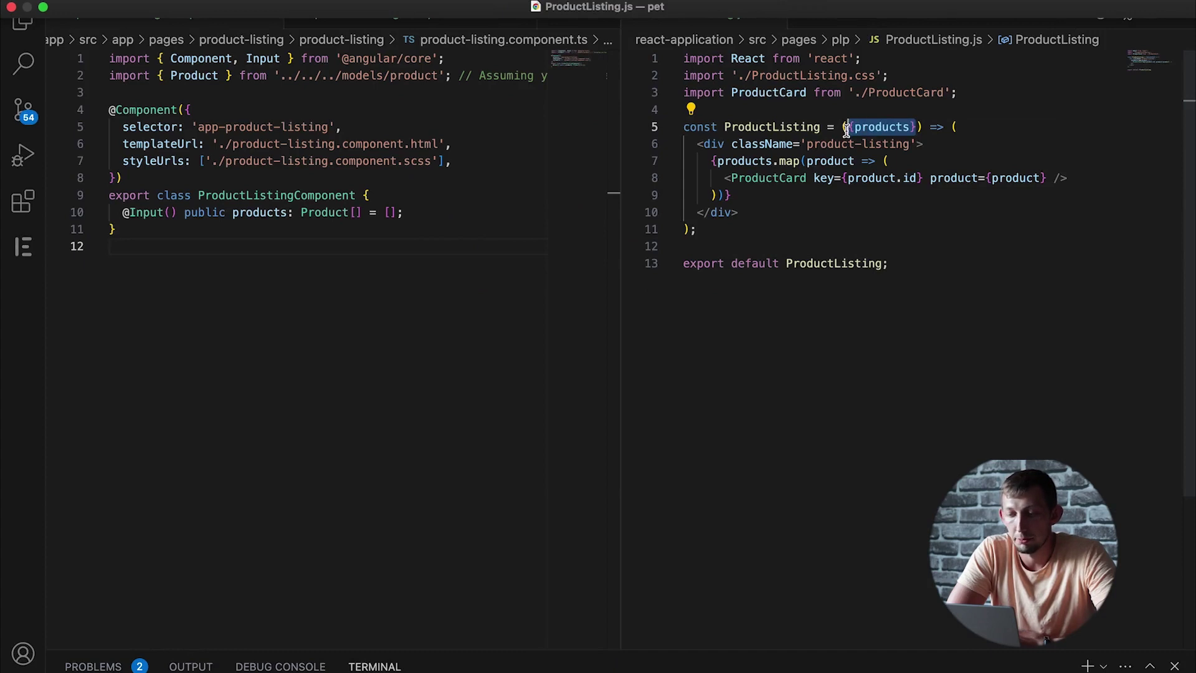
{"action": "left_click_drag", "start_coordinate": [123, 212], "coordinate": [178, 213]}
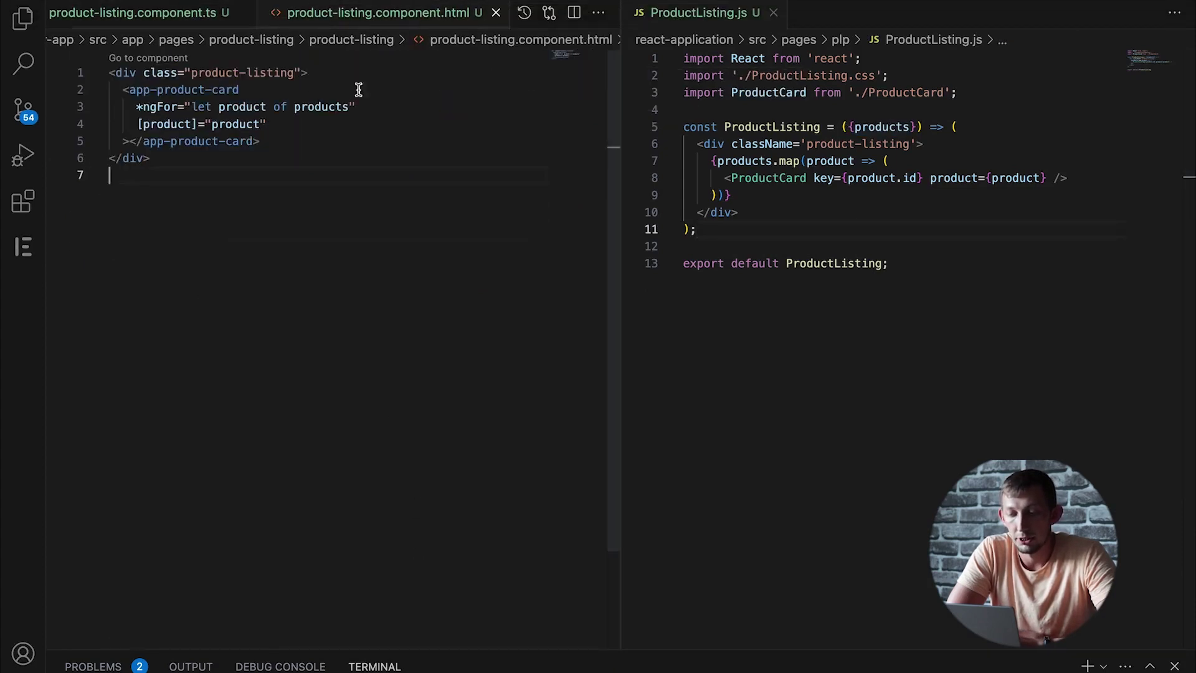
{"action": "left_click_drag", "start_coordinate": [716, 163], "coordinate": [800, 163]}
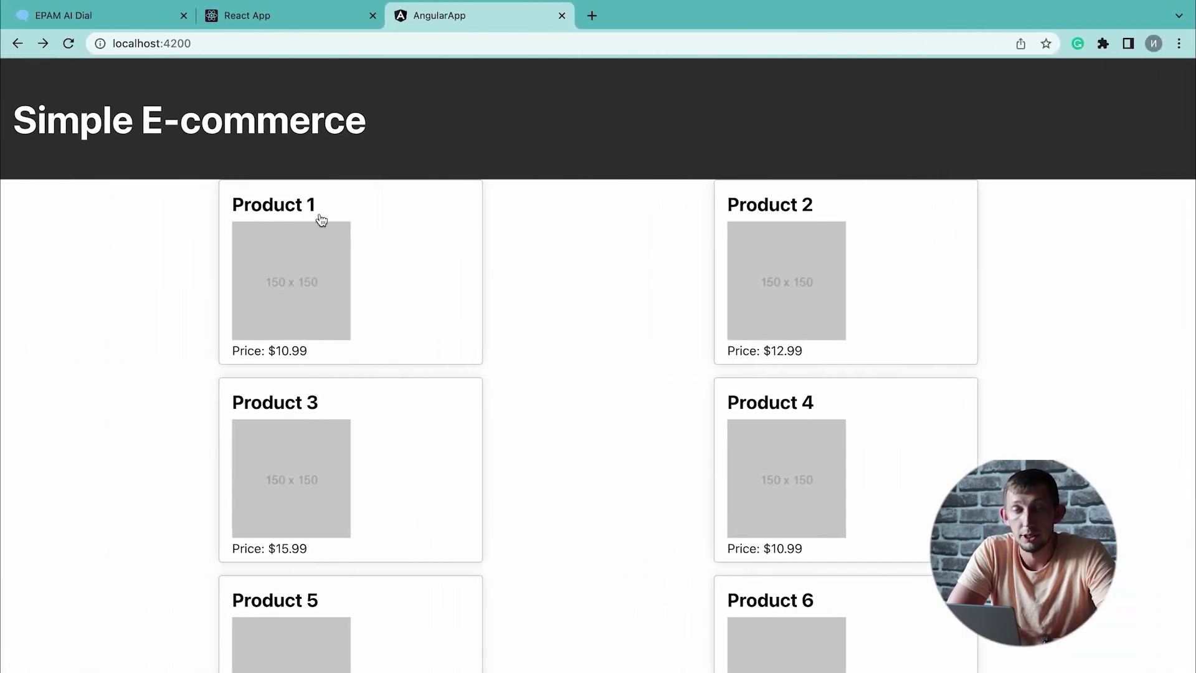
In the AngularApp, check the Product 1 and Product 2 detail pages and return to the list
{"action": "left_click", "coordinate": [309, 205]}
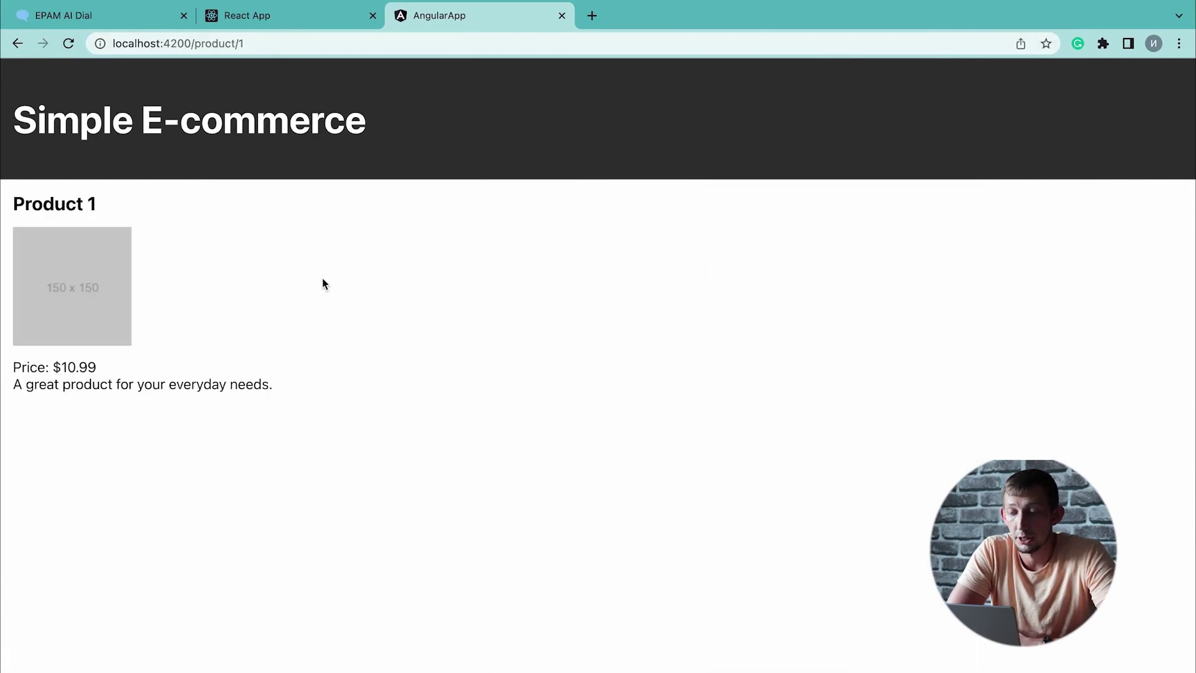
{"action": "left_click", "coordinate": [16, 42]}
{"action": "left_click", "coordinate": [790, 296]}
{"action": "left_click", "coordinate": [16, 44]}
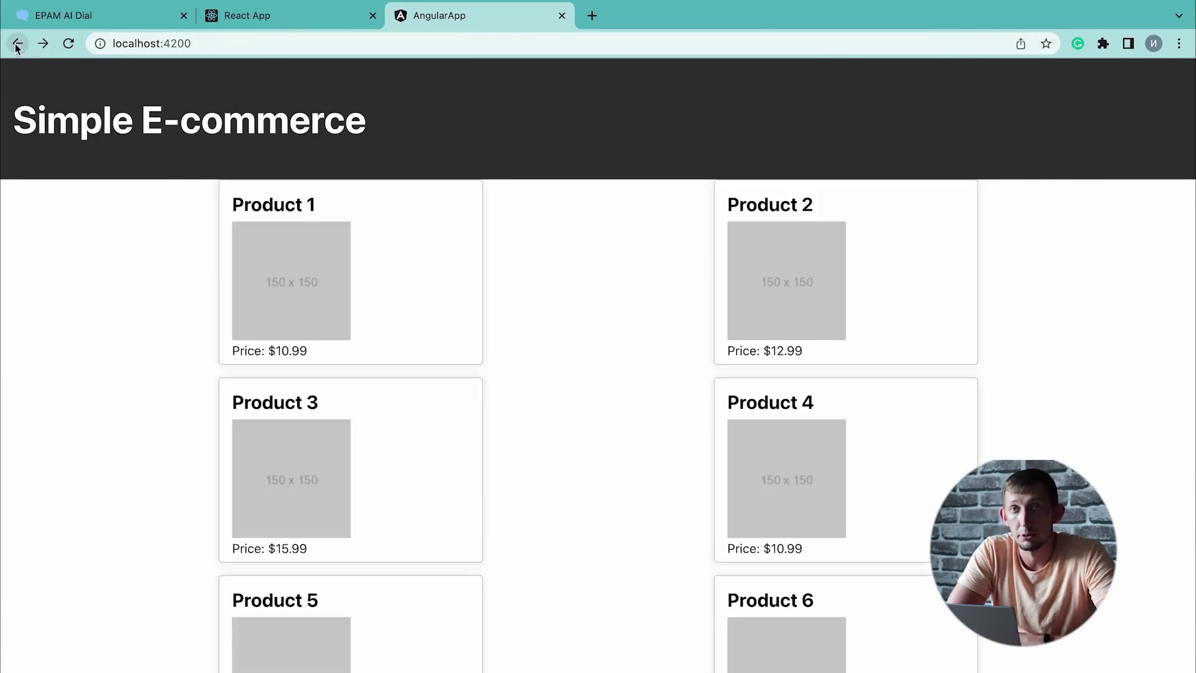
Compare with the React App: its product list, Product 4 detail page and page address
{"action": "left_click", "coordinate": [299, 22]}
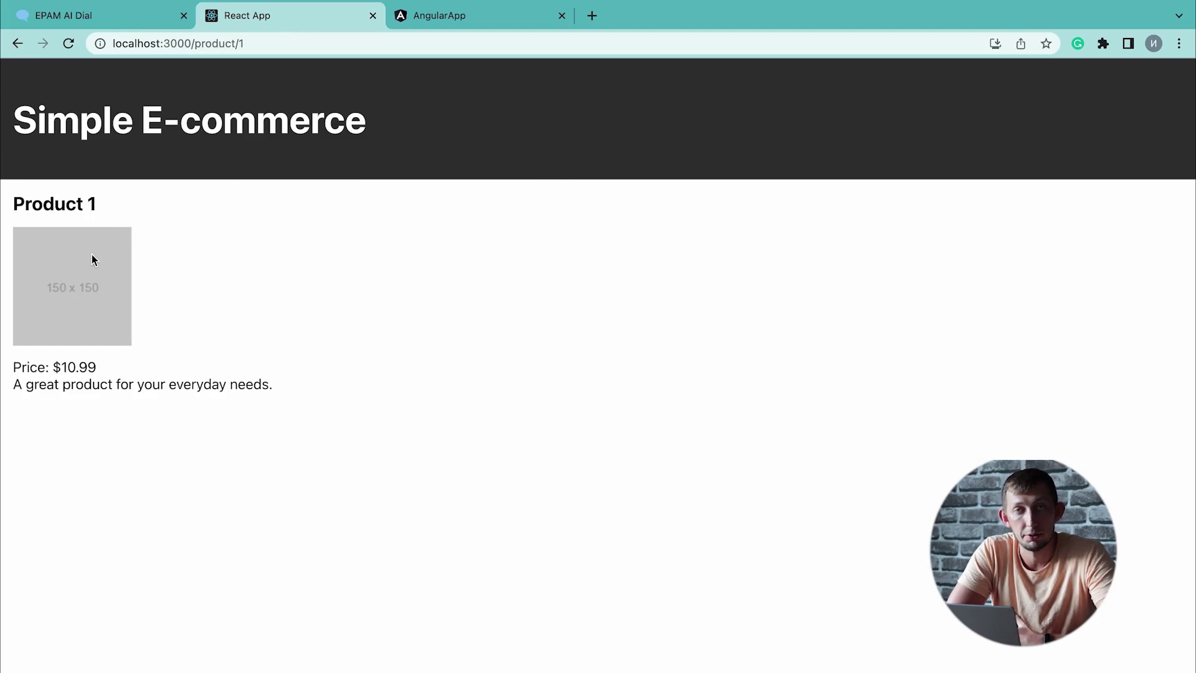
{"action": "left_click", "coordinate": [17, 44]}
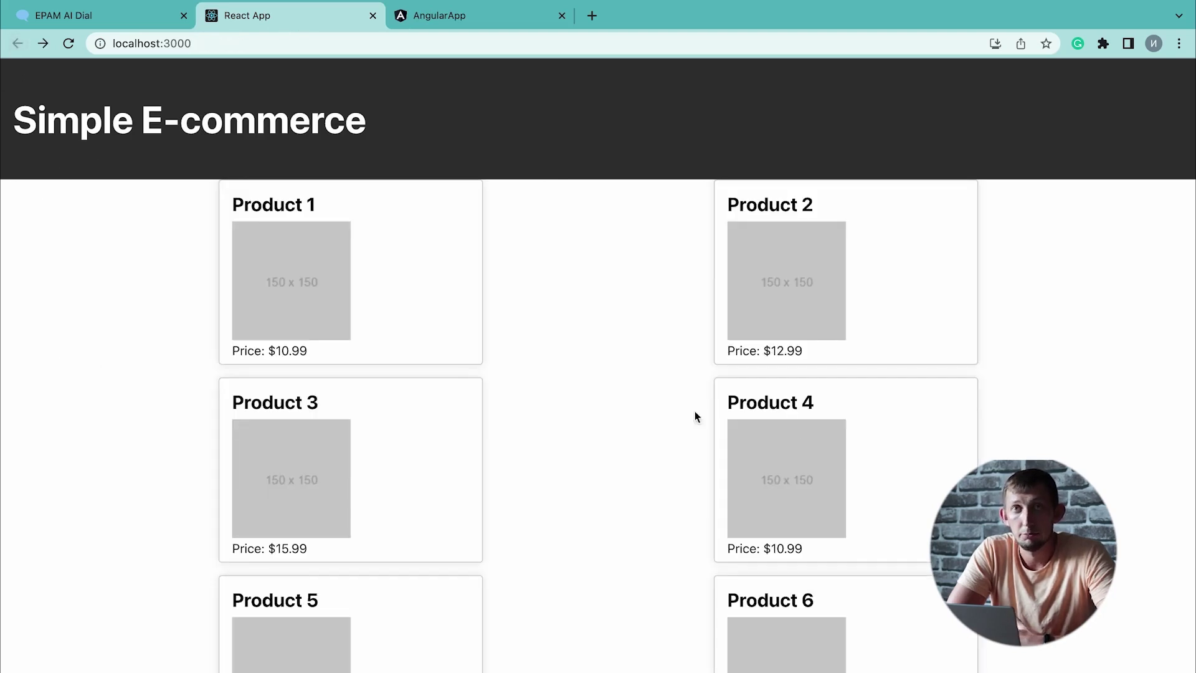
{"action": "left_click", "coordinate": [848, 487]}
{"action": "left_click", "coordinate": [13, 49]}
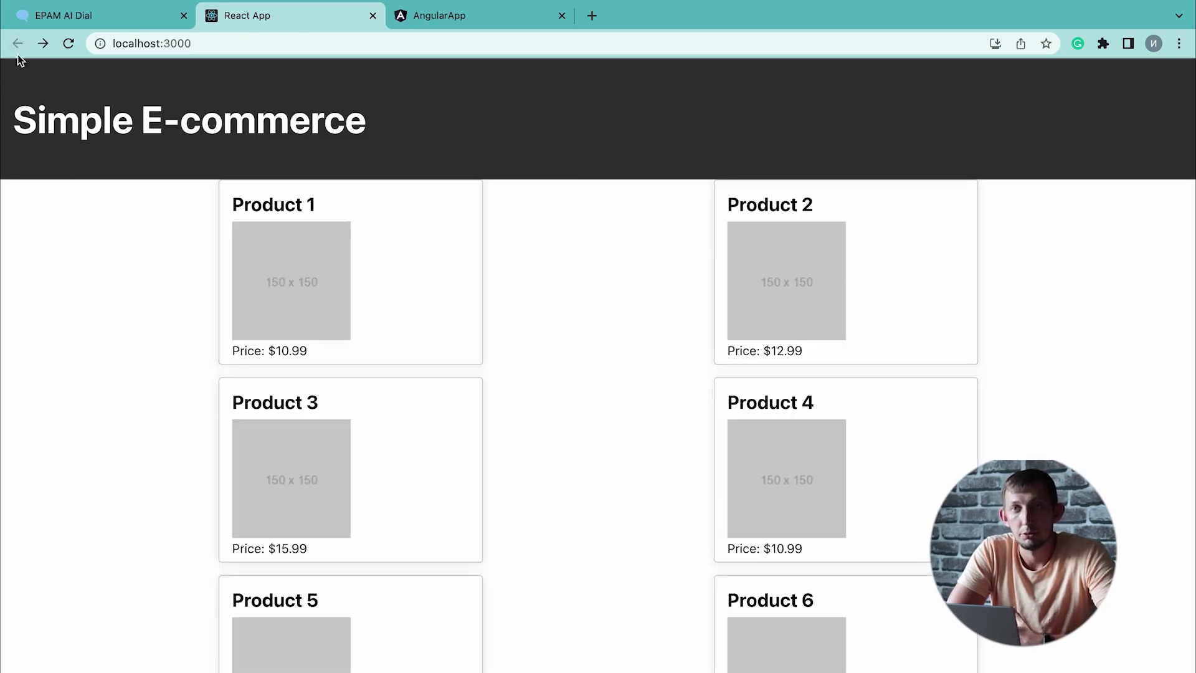
{"action": "left_click", "coordinate": [213, 50]}
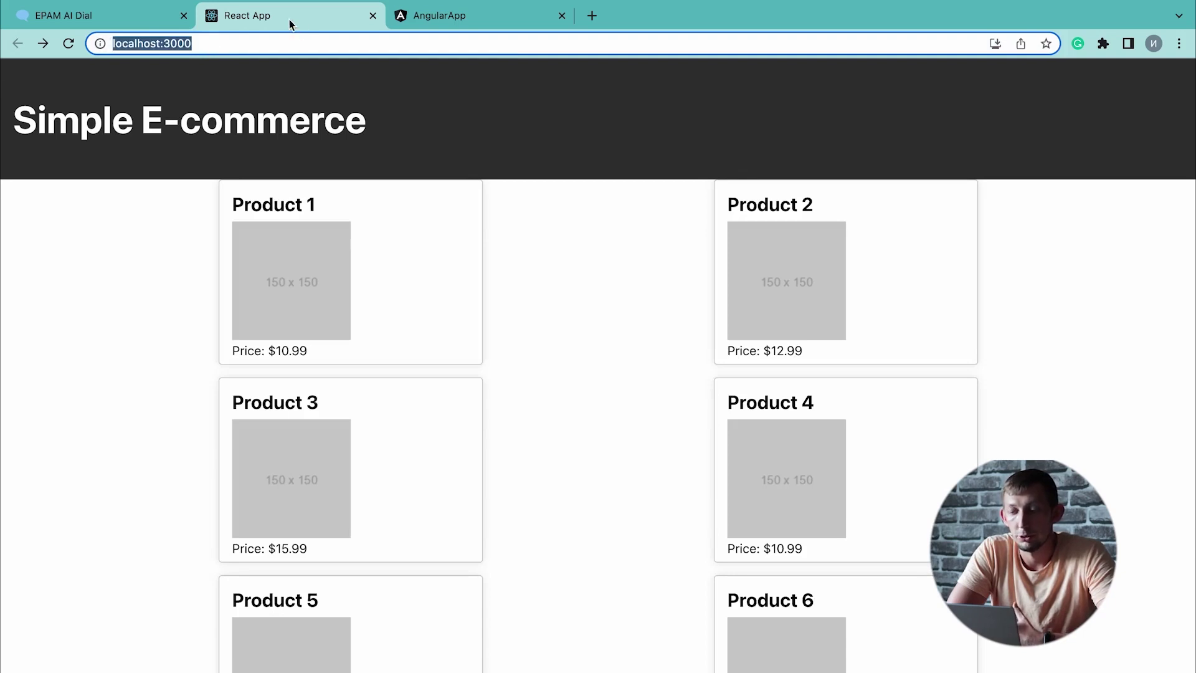
Back in the AngularApp, finish on the Product 4 detail page
{"action": "left_click", "coordinate": [398, 22]}
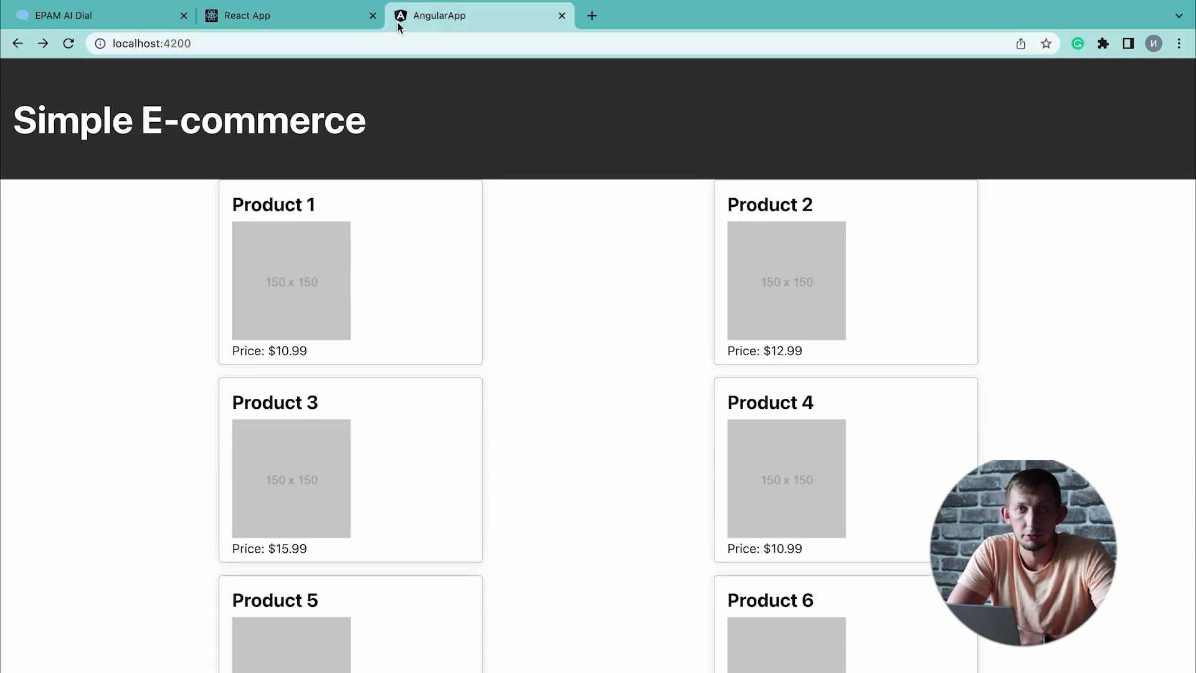
{"action": "left_click", "coordinate": [746, 410]}
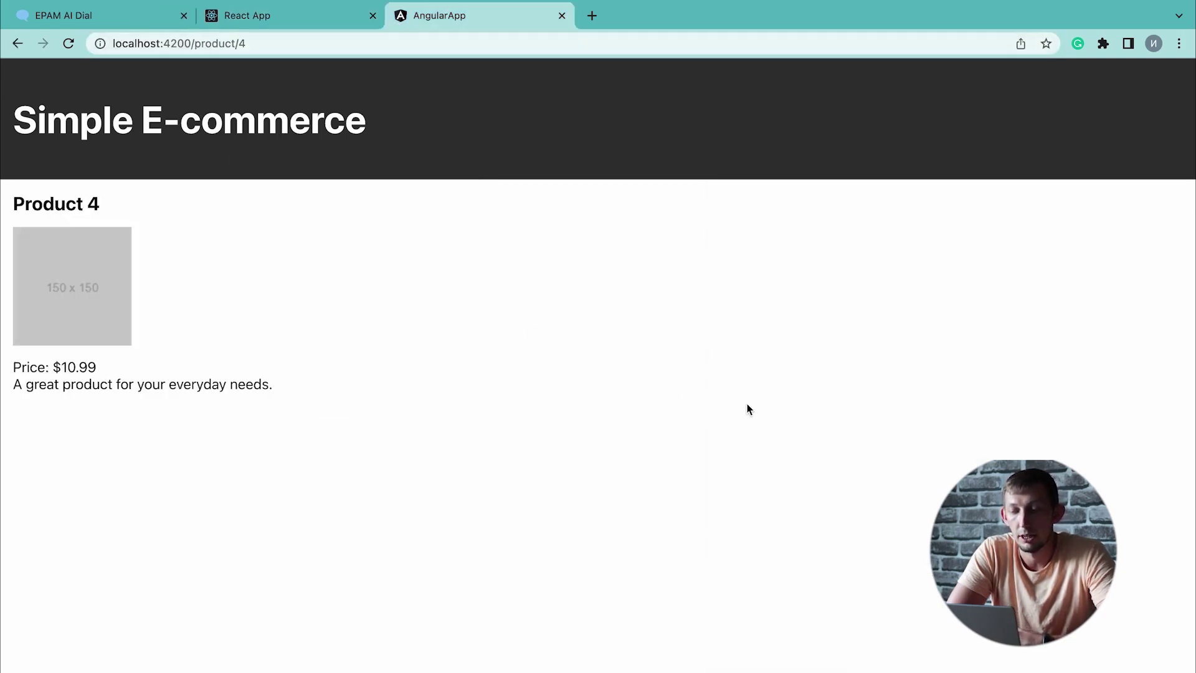